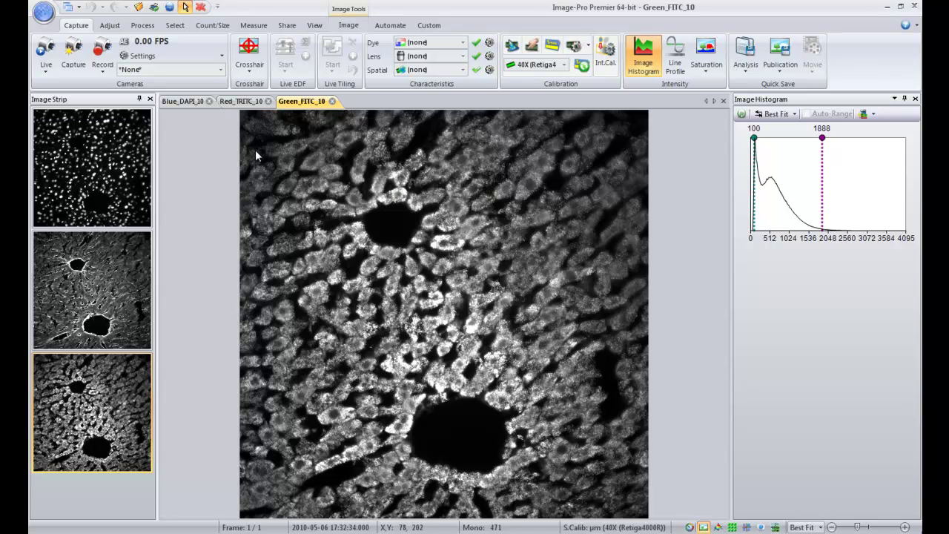
# View Red_TRITC_10 and Blue_DAPI_10, then return to Green_FITC_10 from its Image Strip thumbnail.
pyautogui.click(245, 102)
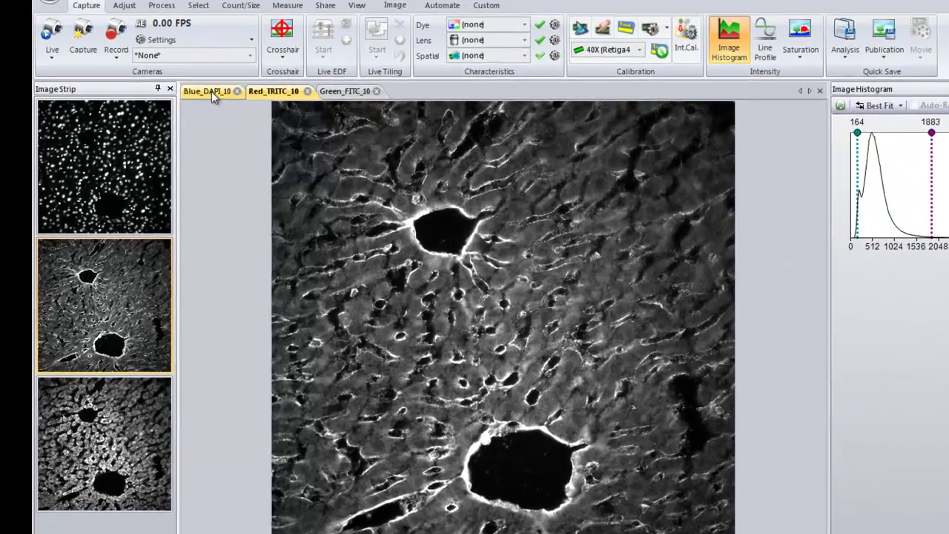
pyautogui.click(187, 104)
pyautogui.moveTo(238, 88)
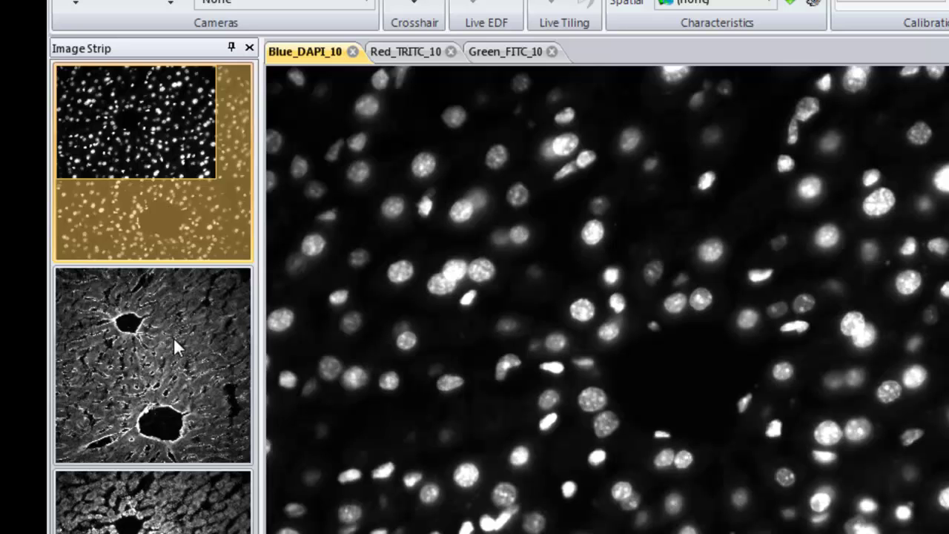
pyautogui.moveTo(173, 337)
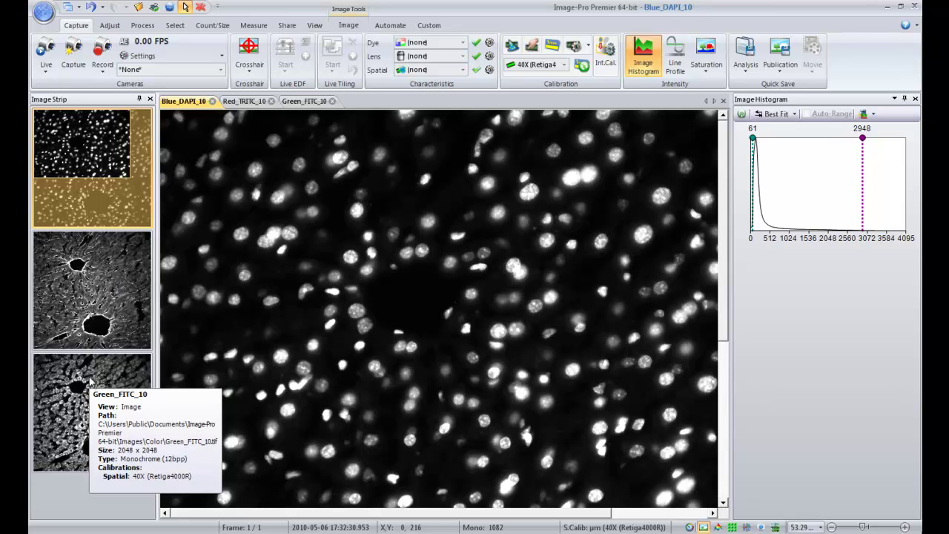
pyautogui.click(89, 382)
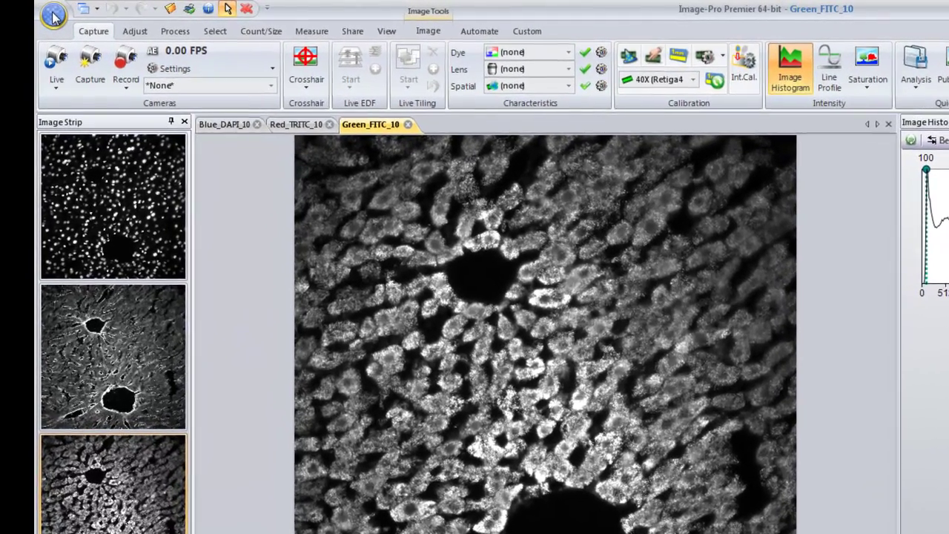
# Select Blue_DAPI_10, Green_FITC_10 and Red_TRITC_10 in Open Images, then cancel without loading them.
pyautogui.click(54, 15)
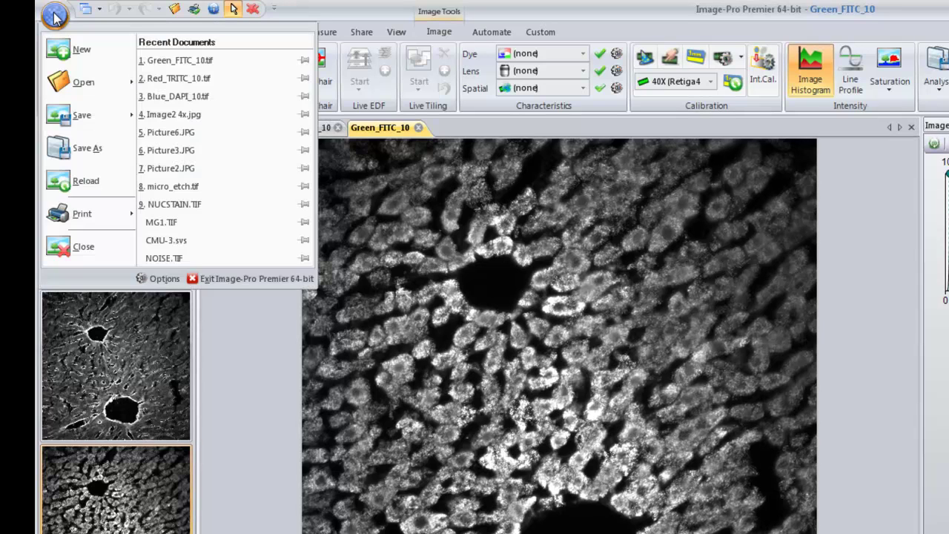
pyautogui.click(74, 84)
pyautogui.click(316, 126)
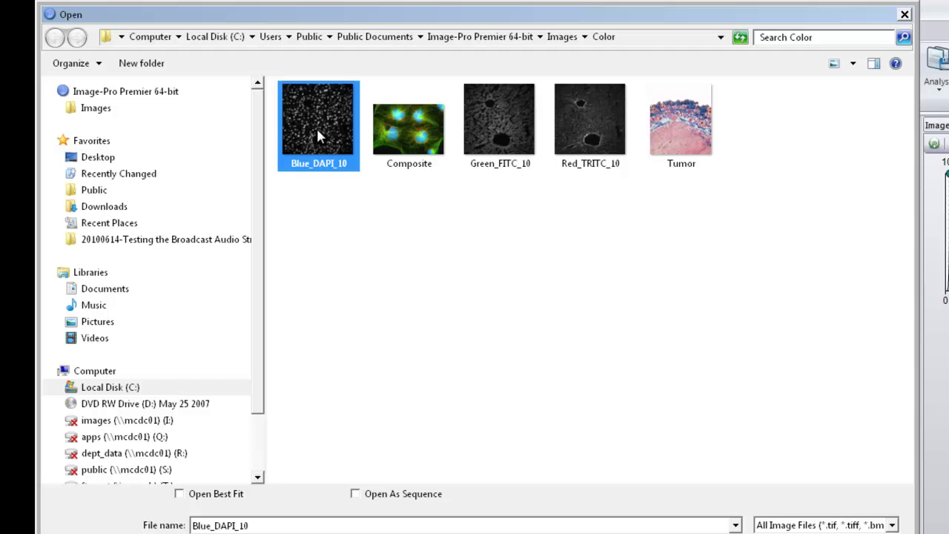
pyautogui.keyDown('ctrl'); pyautogui.click(485, 128); pyautogui.keyUp('ctrl')
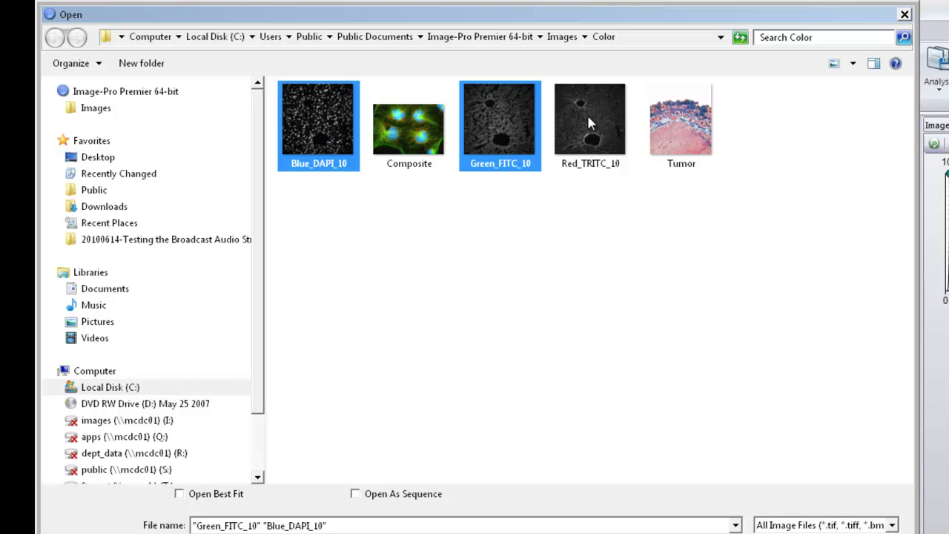
pyautogui.keyDown('ctrl'); pyautogui.click(593, 122); pyautogui.keyUp('ctrl')
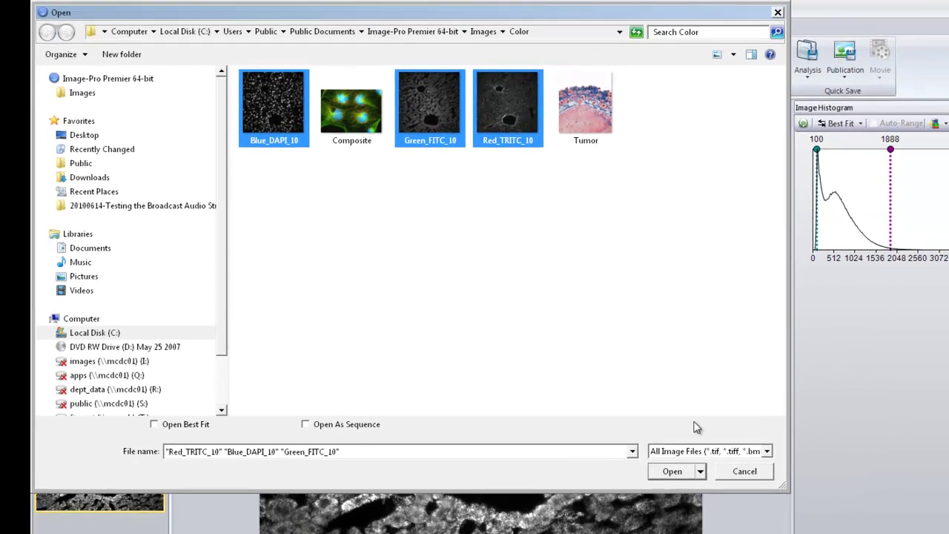
pyautogui.click(742, 472)
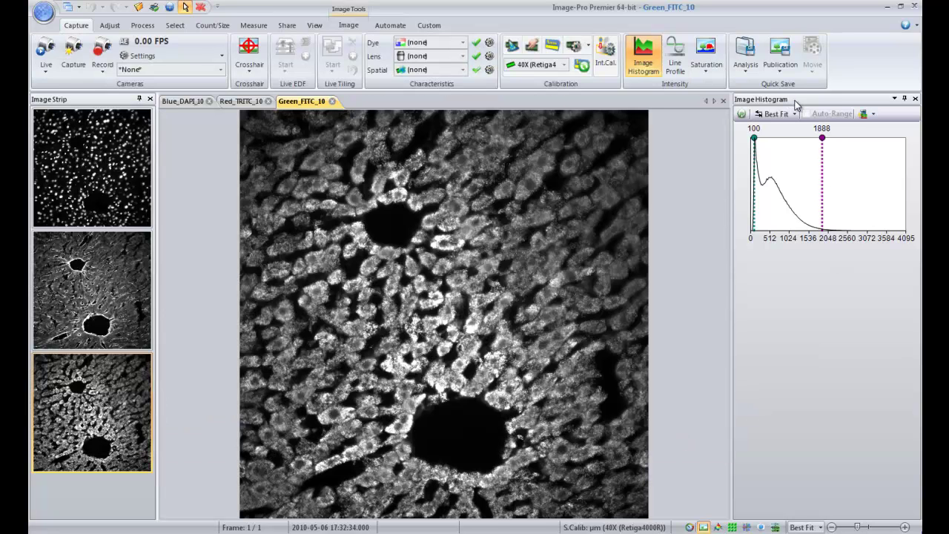
# Show Red_TRITC_10, reset its histogram range to 0–4095, then apply the best-fit 164–1871 range.
pyautogui.click(243, 102)
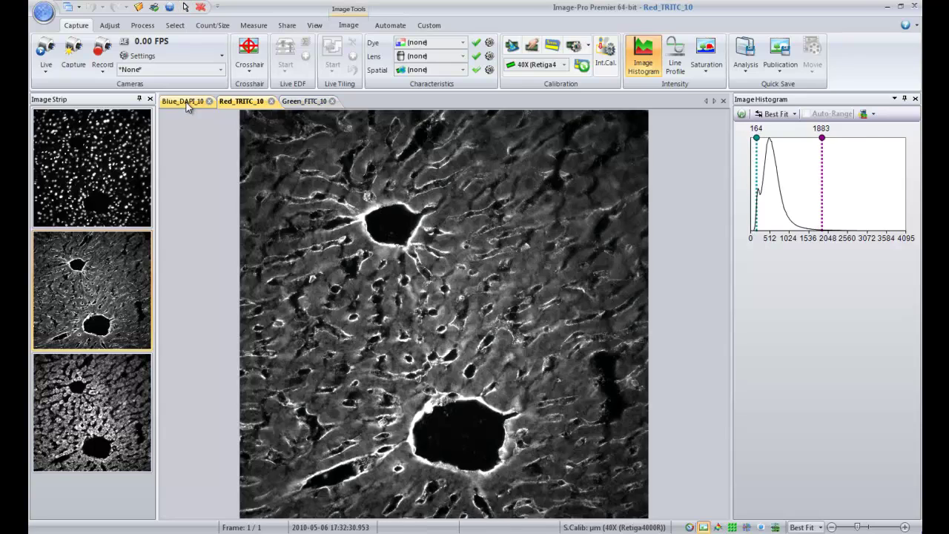
pyautogui.click(185, 102)
pyautogui.click(245, 103)
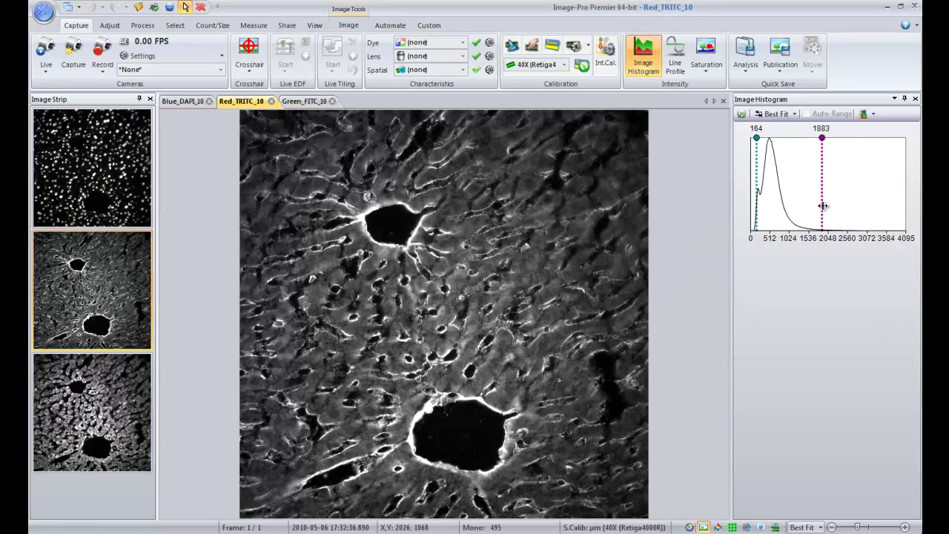
pyautogui.moveTo(822, 205)
pyautogui.mouseDown()
pyautogui.moveTo(870, 205)
pyautogui.moveTo(779, 208)
pyautogui.moveTo(832, 206)
pyautogui.moveTo(810, 207)
pyautogui.mouseUp()
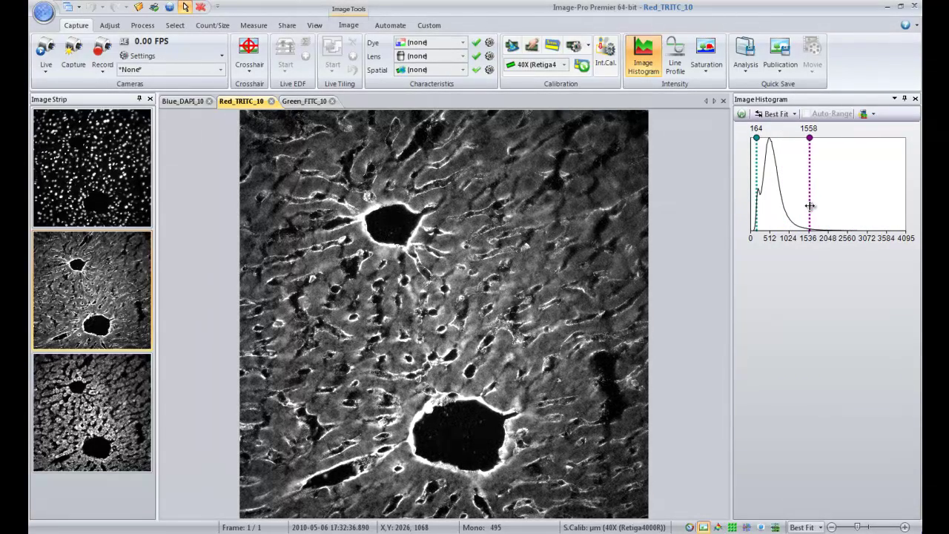
pyautogui.click(741, 114)
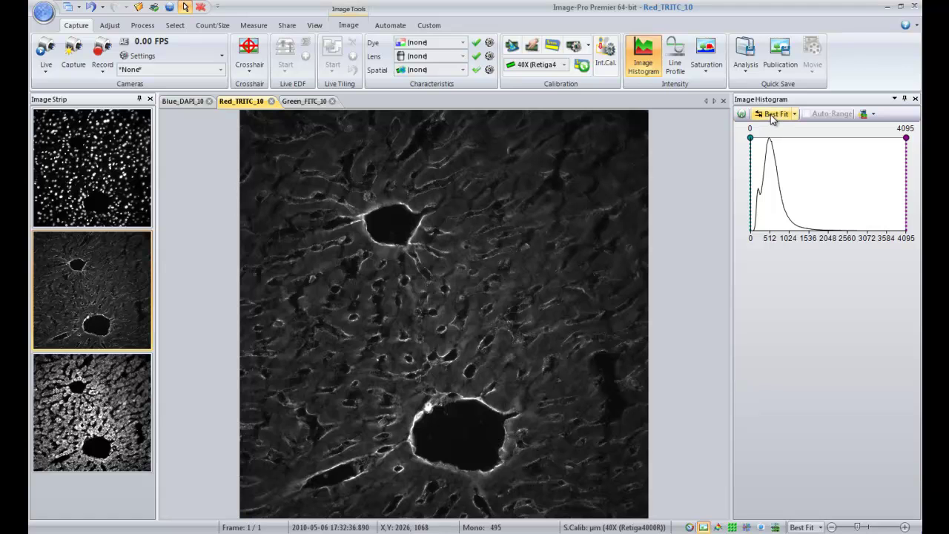
pyautogui.click(772, 115)
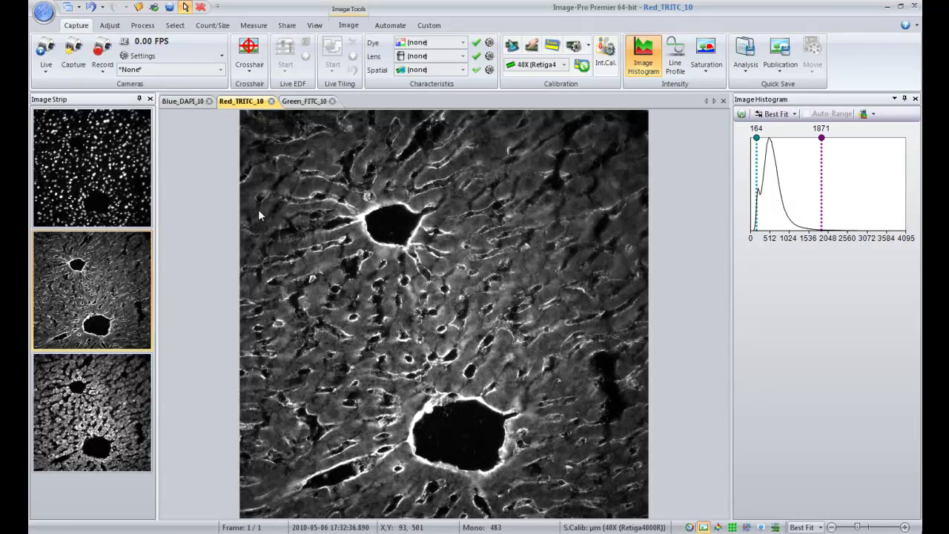
# Cycle through the Adjust, Process, Select, Count/Size and Measure tools, collapsing and restoring the ribbon.
pyautogui.click(109, 26)
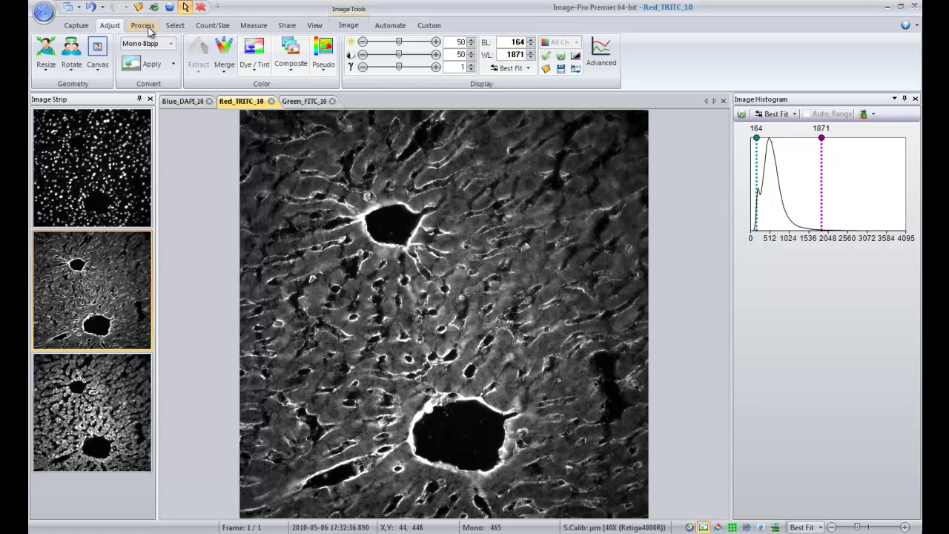
pyautogui.click(146, 26)
pyautogui.click(178, 26)
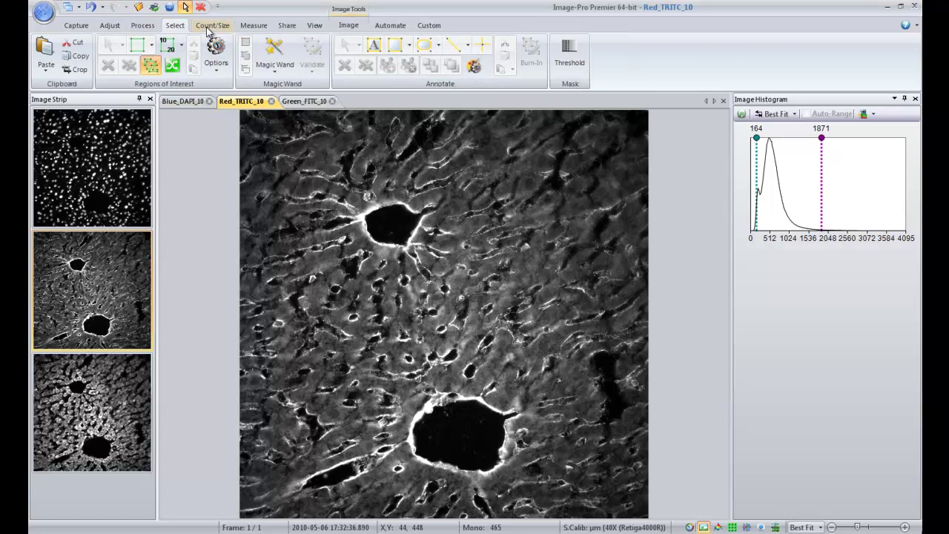
pyautogui.click(208, 29)
pyautogui.click(258, 28)
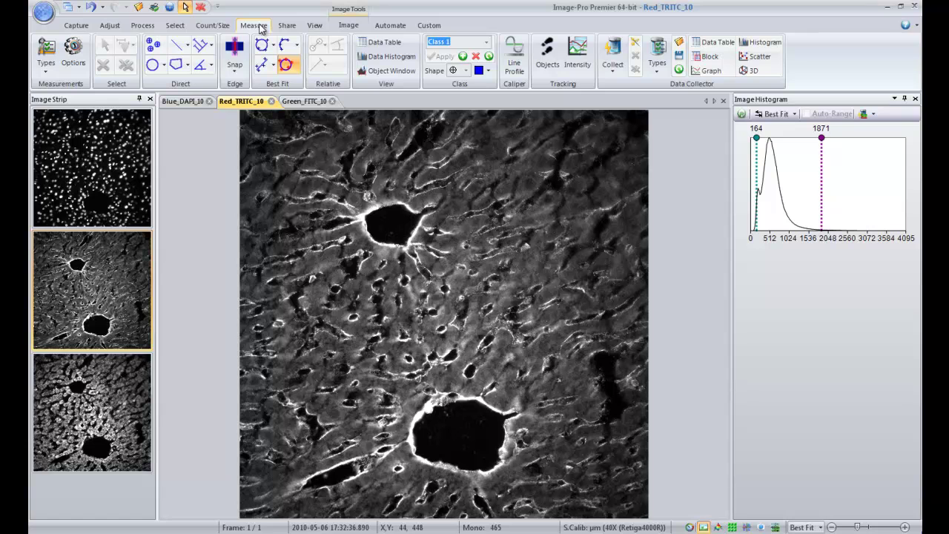
pyautogui.doubleClick(260, 28)
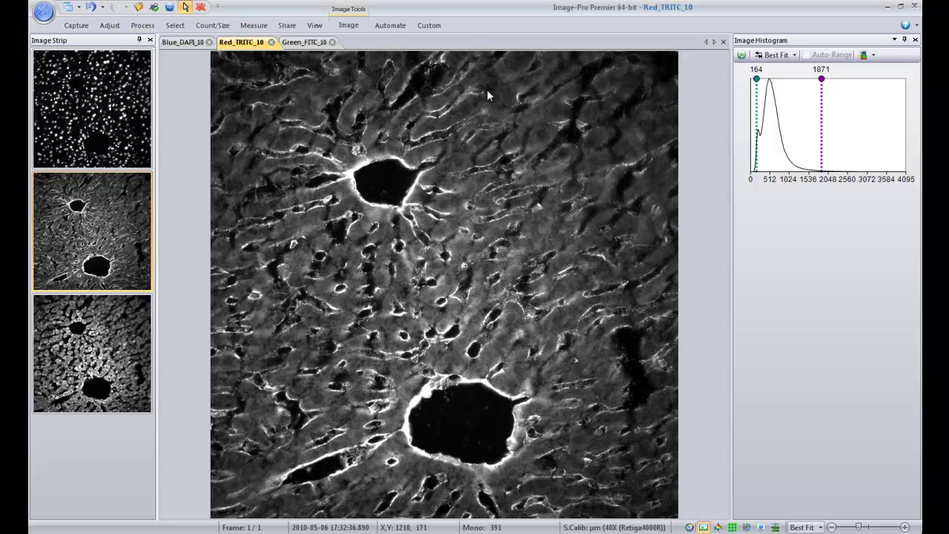
pyautogui.click(252, 26)
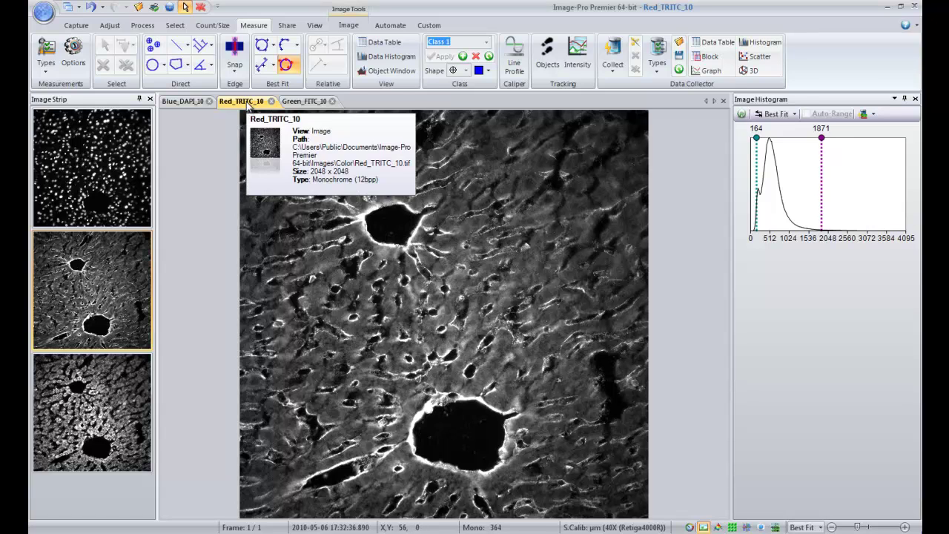
# Use Close All But This on Red_TRITC_10, then browse its Document Properties panel.
pyautogui.rightClick(248, 106)
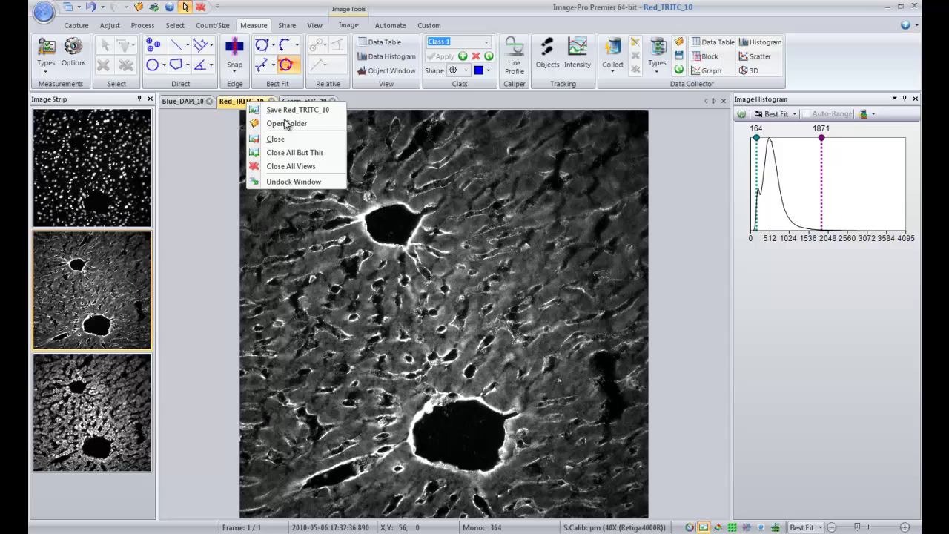
pyautogui.click(323, 160)
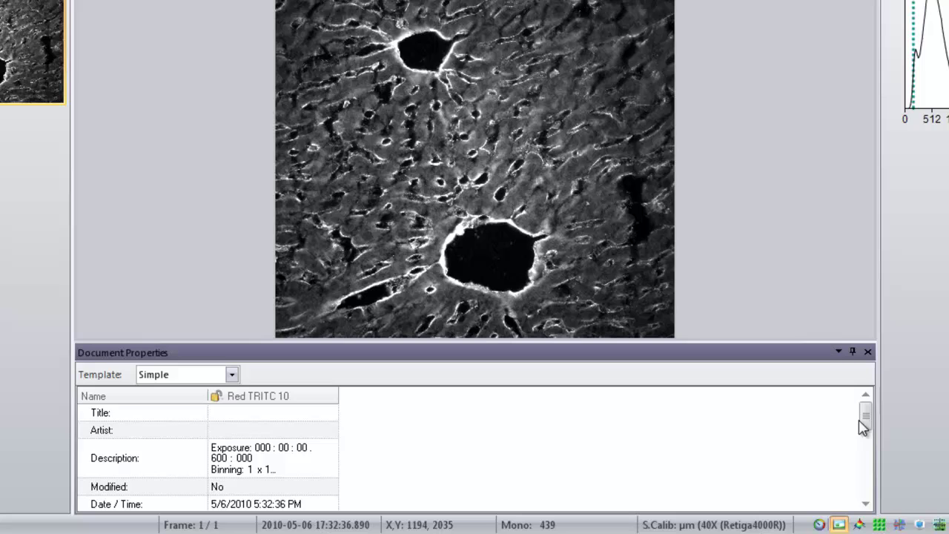
pyautogui.moveTo(864, 419)
pyautogui.mouseDown()
pyautogui.moveTo(864, 491)
pyautogui.moveTo(865, 415)
pyautogui.mouseUp()
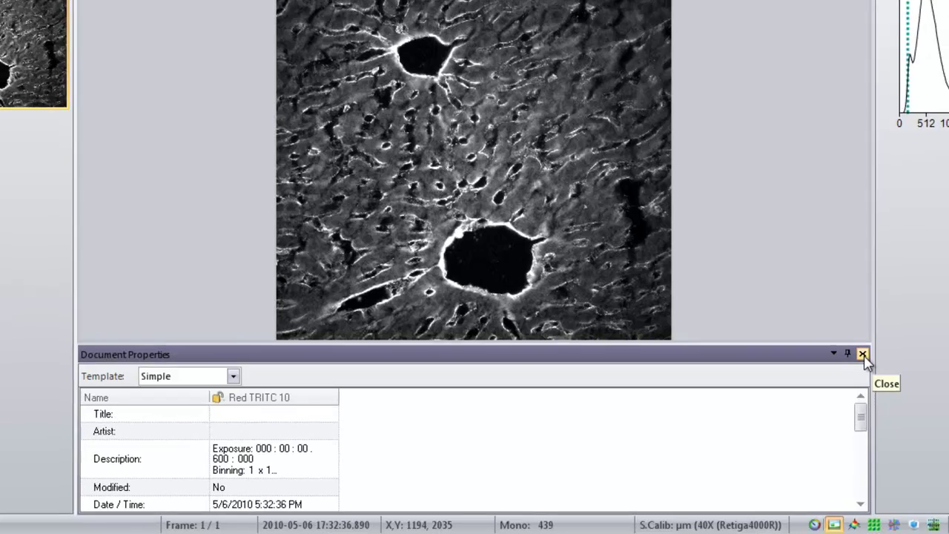
# Close Document Properties, show the Capture tools, and check the Recent Documents list in the main menu.
pyautogui.click(863, 354)
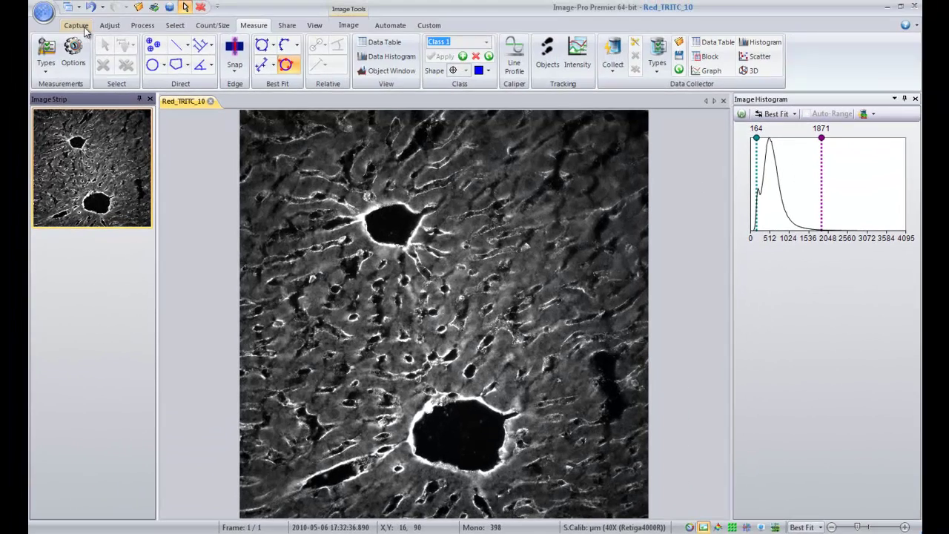
pyautogui.click(74, 25)
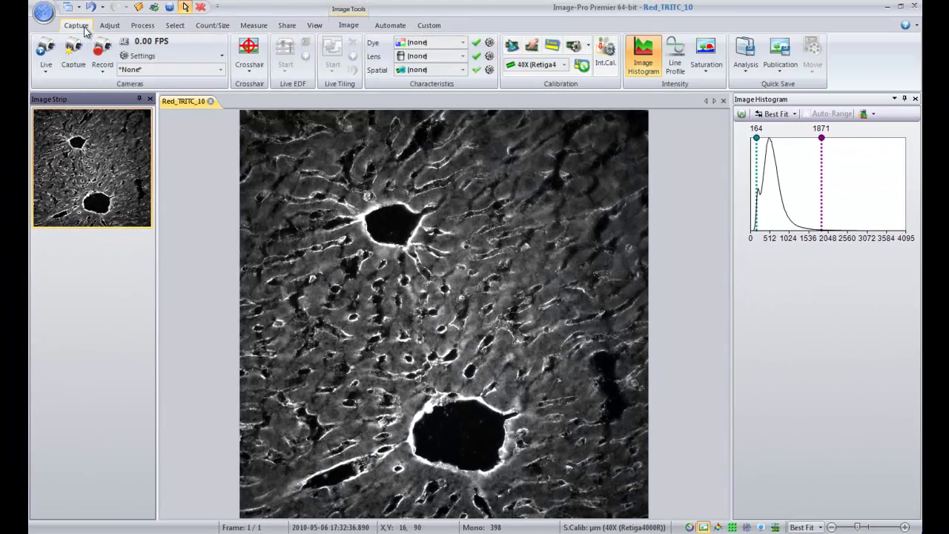
pyautogui.click(42, 12)
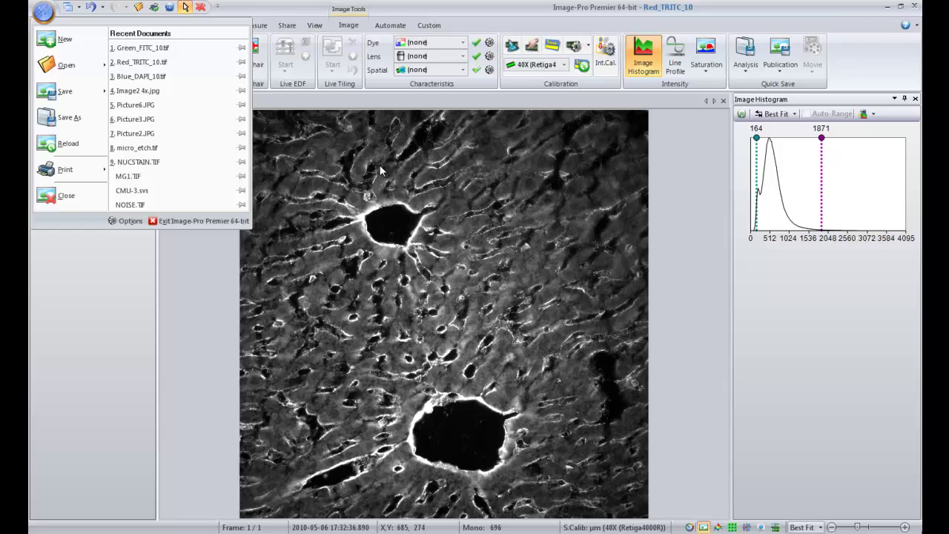
pyautogui.click(468, 190)
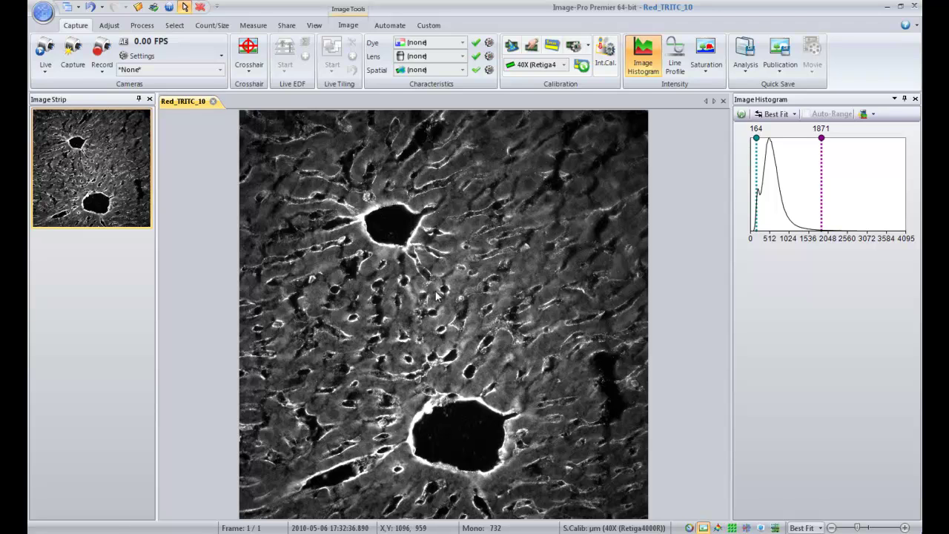
# Zoom into Red_TRITC_10, pan the close-up to the upper hole, then zoom back out to 40%.
pyautogui.scroll(5, 455, 326)
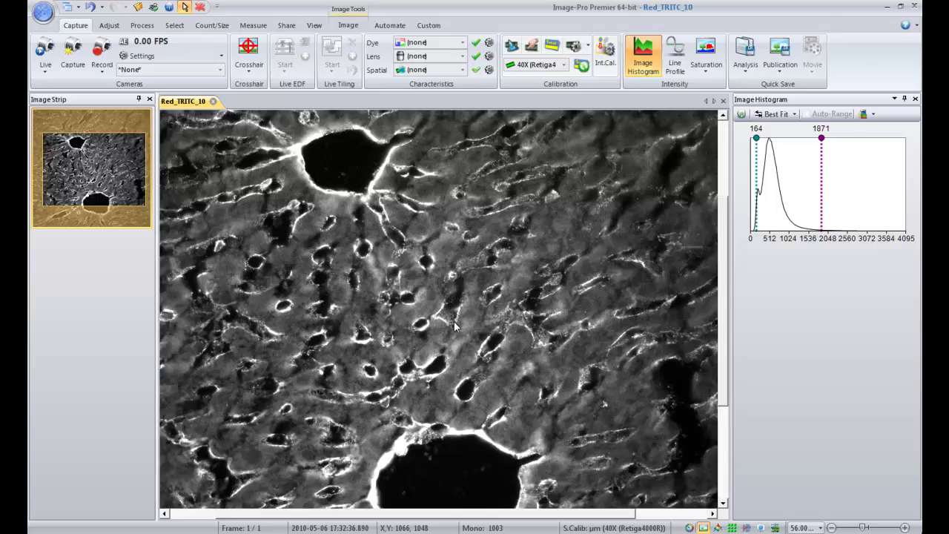
pyautogui.scroll(3, 454, 325)
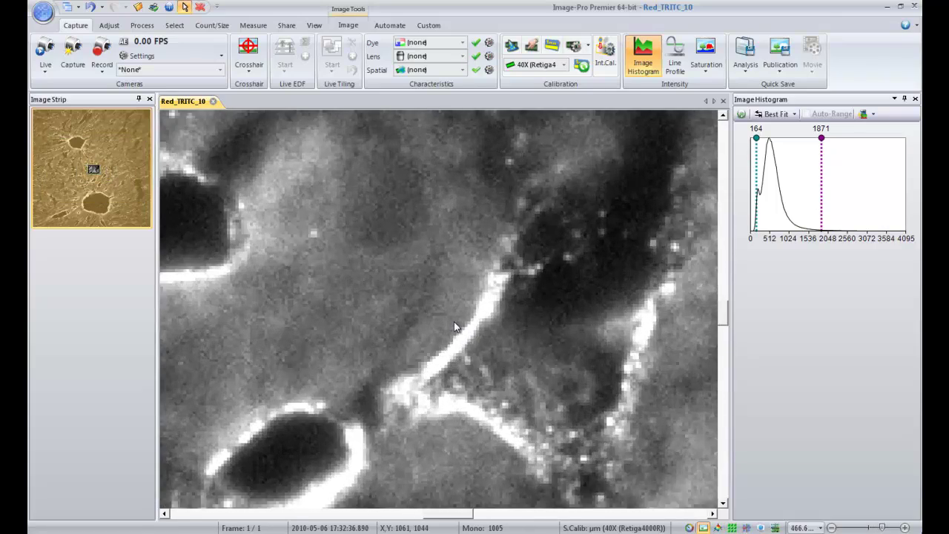
pyautogui.scroll(-10, 454, 326)
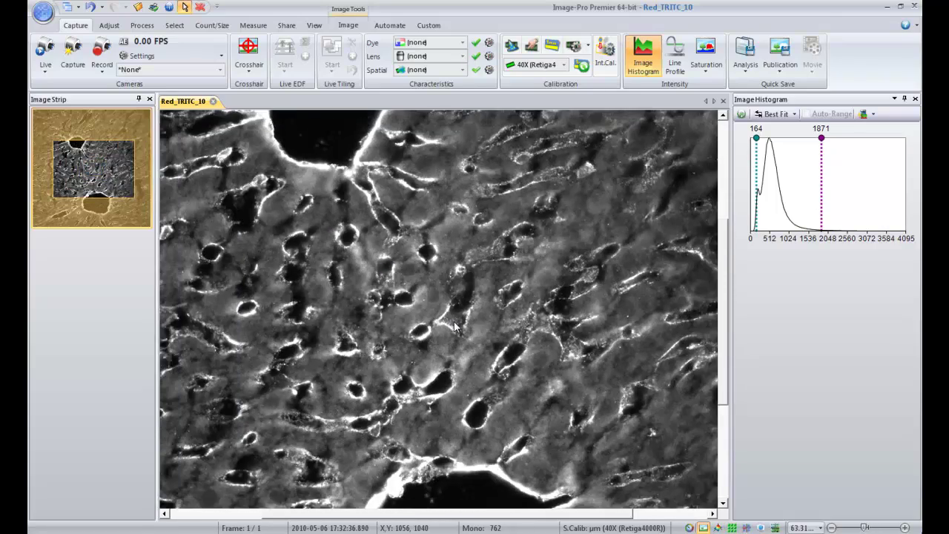
pyautogui.scroll(8, 455, 326)
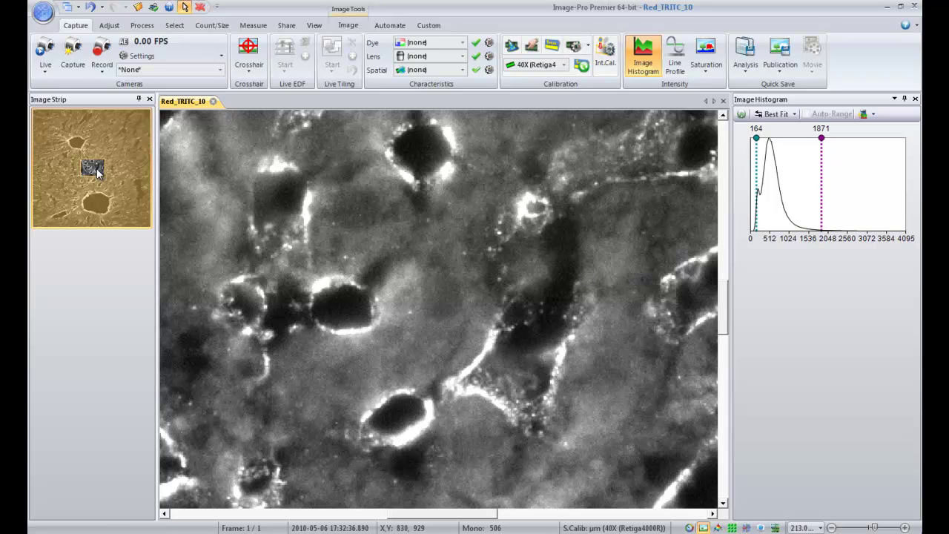
pyautogui.moveTo(94, 168); pyautogui.dragTo(72, 155)
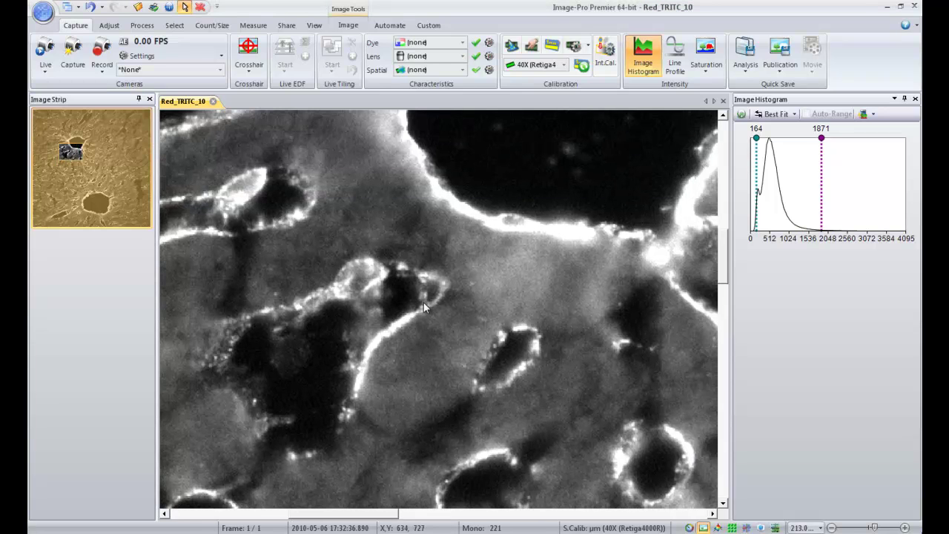
pyautogui.scroll(-5, 424, 302)
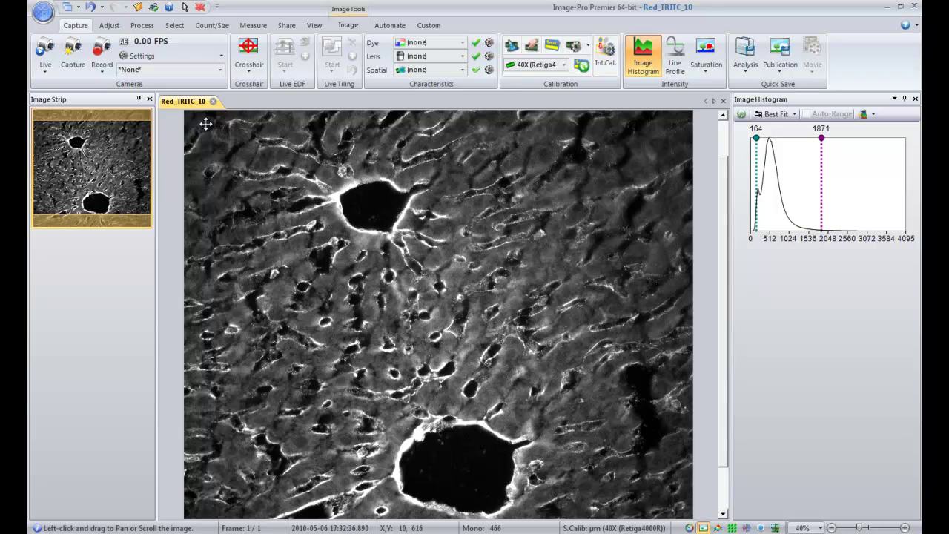
pyautogui.moveTo(186, 101); pyautogui.dragTo(475, 267)
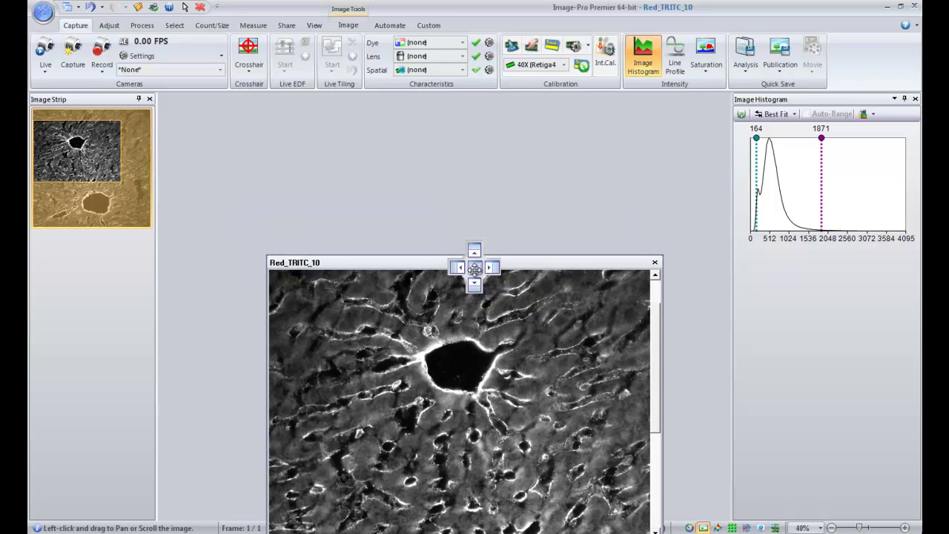
pyautogui.moveTo(475, 267); pyautogui.dragTo(474, 267)
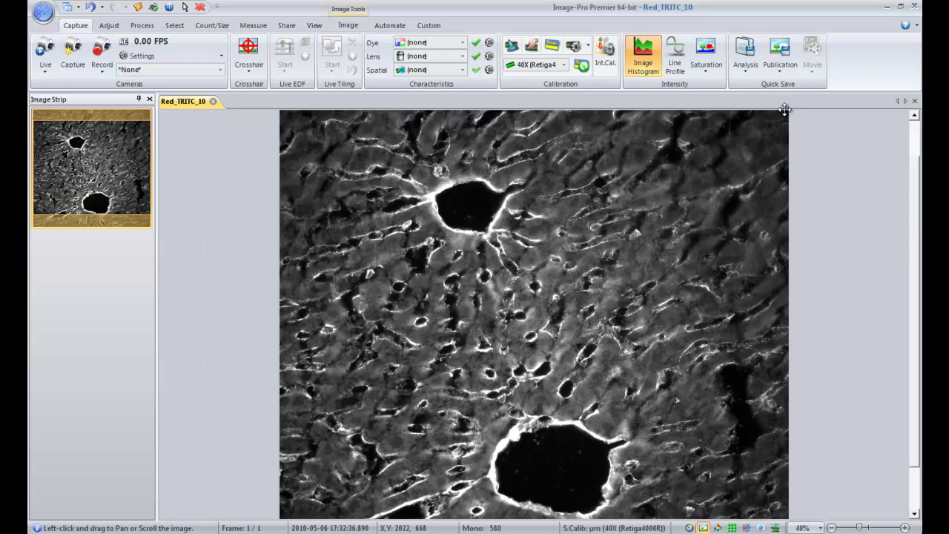
pyautogui.moveTo(808, 99); pyautogui.dragTo(896, 267)
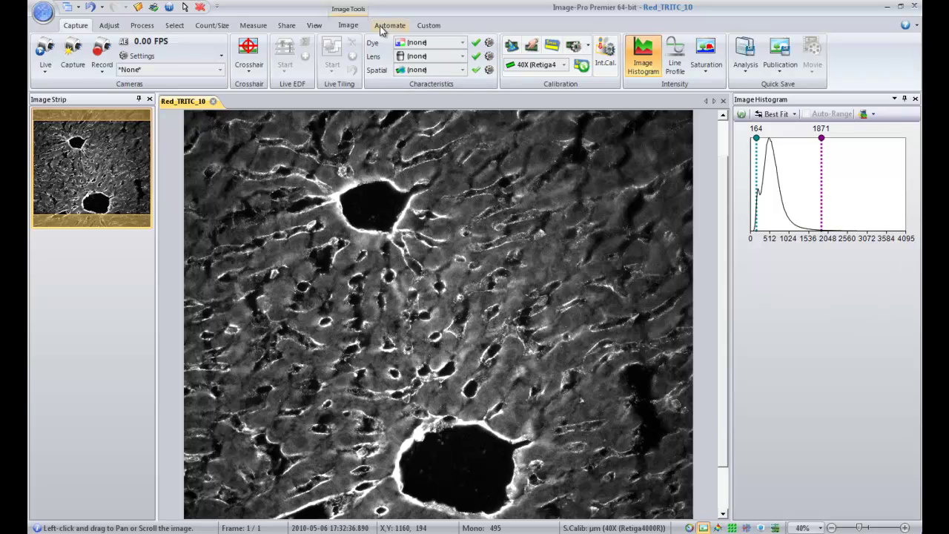
# Restore the default tool panel layout with View > Tools > Reset Tools Layout.
pyautogui.click(349, 25)
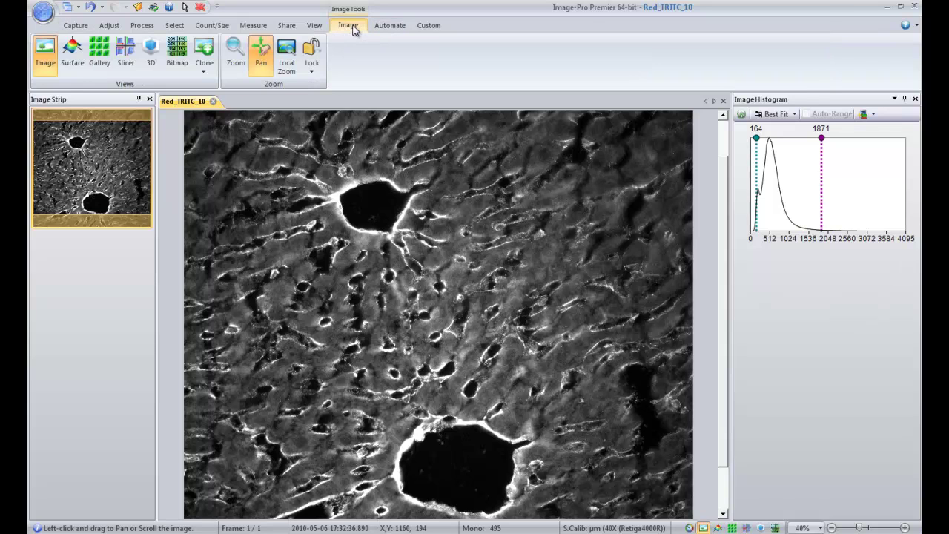
pyautogui.click(314, 27)
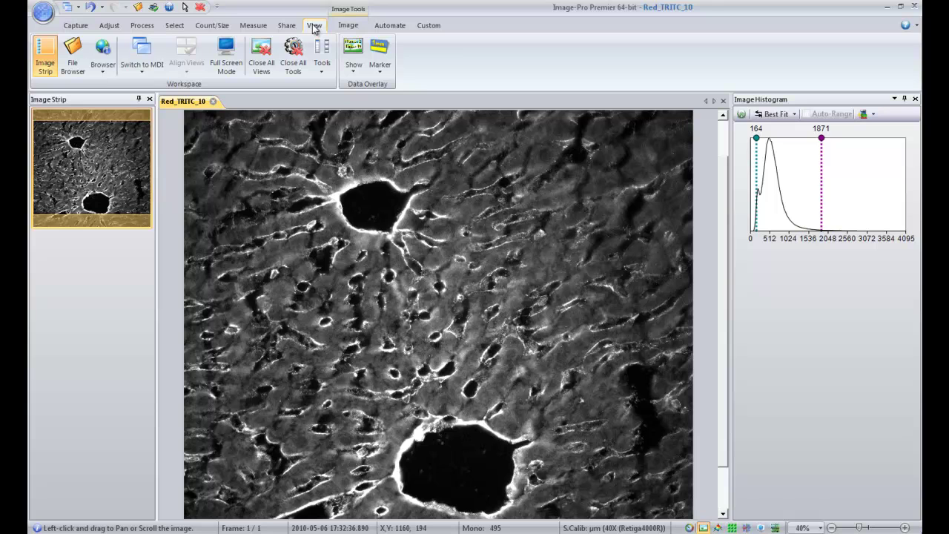
pyautogui.click(323, 71)
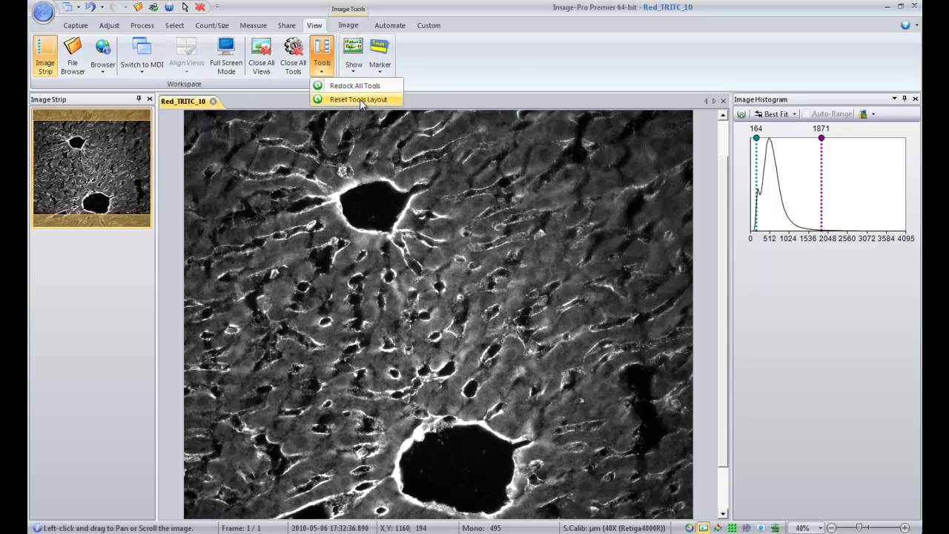
pyautogui.click(359, 100)
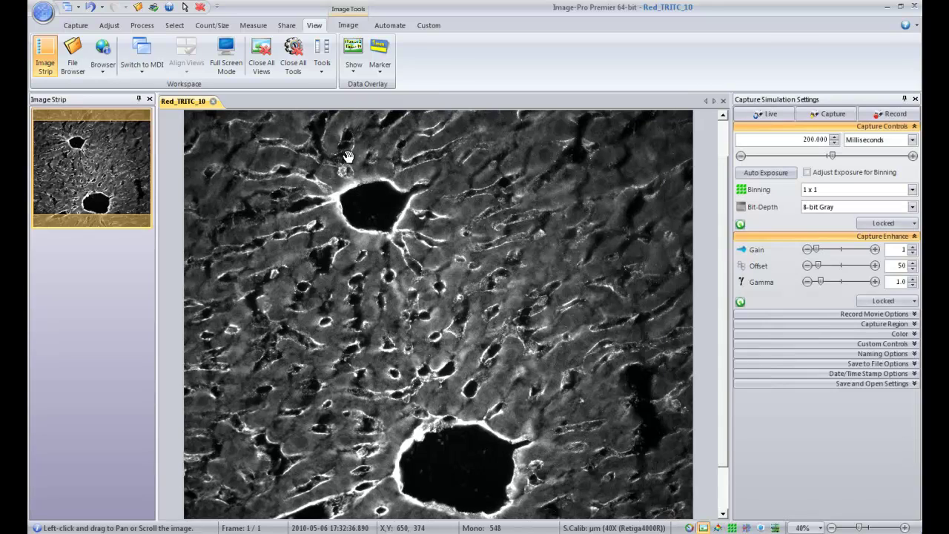